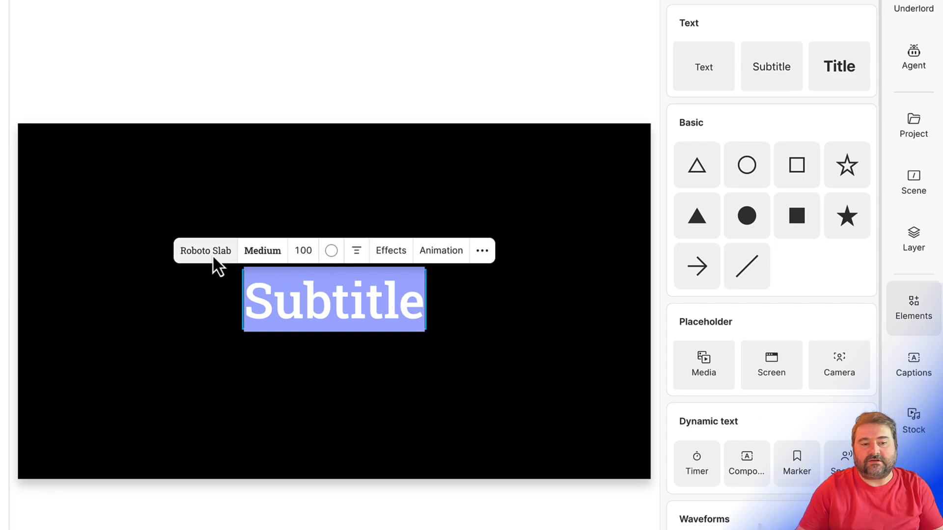
# Increase the font size of the Subtitle text on the canvas to 104
pyautogui.click(266, 255)
pyautogui.click(267, 256)
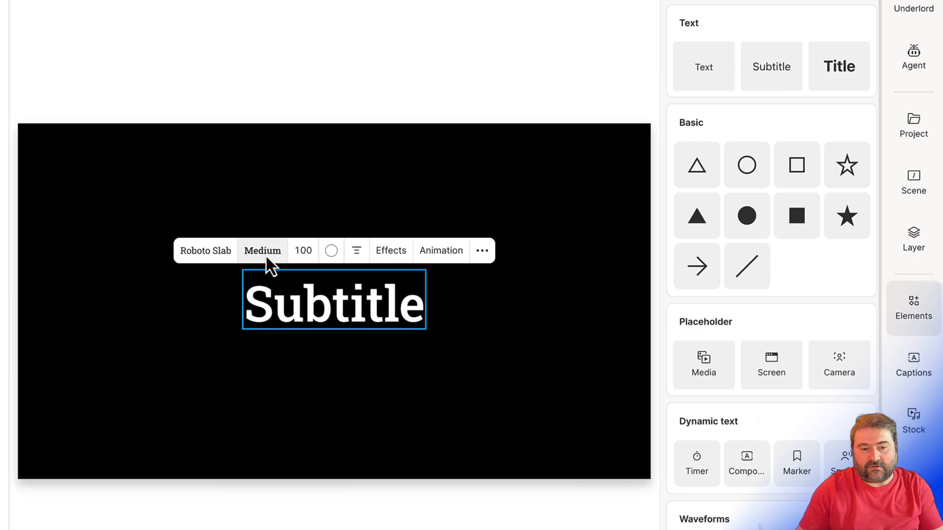
pyautogui.moveTo(298, 254); pyautogui.dragTo(294, 253)
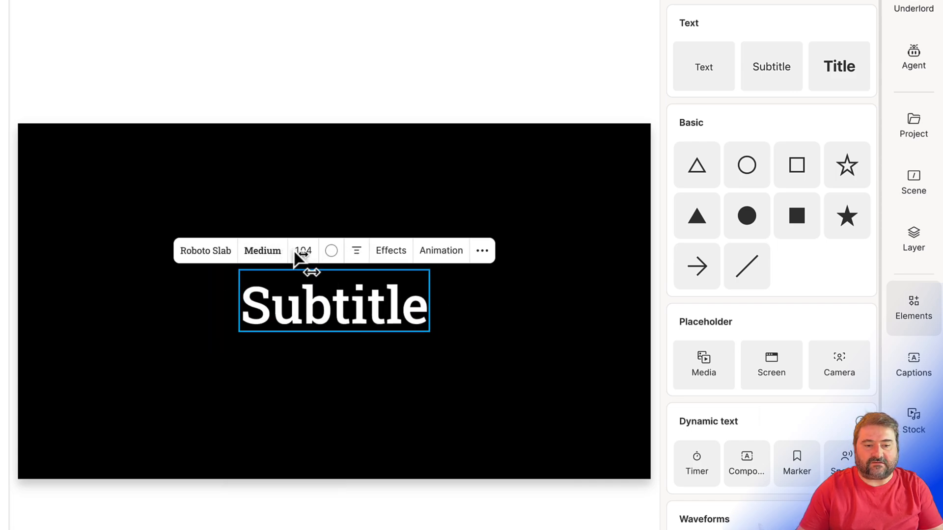
# Replace the placeholder subtitle wording with "Typewriter Effect"
pyautogui.doubleClick(321, 306)
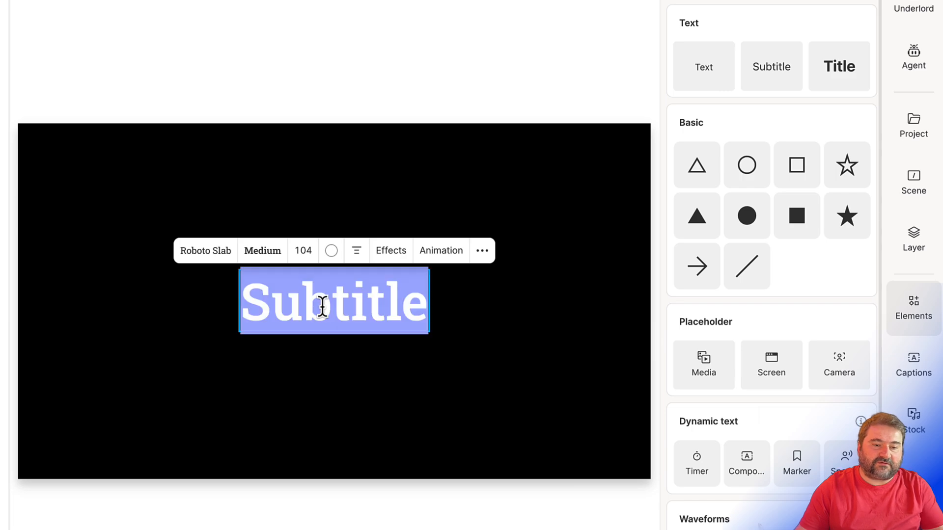
pyautogui.write('Typi')
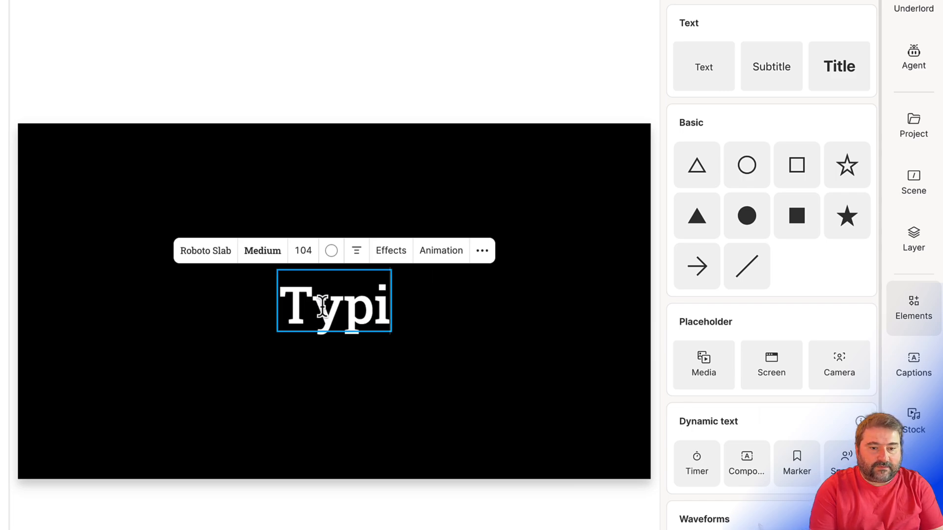
pyautogui.press('BackSpace')
pyautogui.write('w')
pyautogui.press('BackSpace')
pyautogui.write('ewriter')
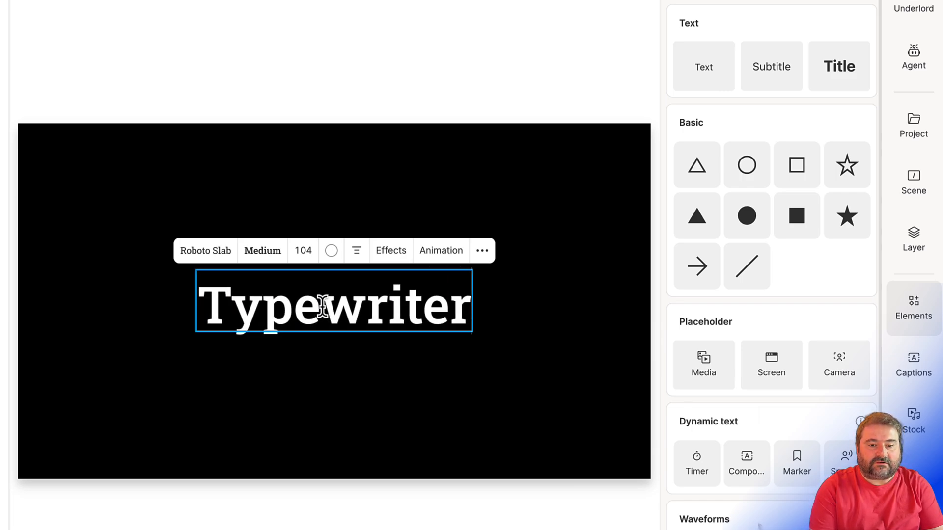
pyautogui.write(' Effect')
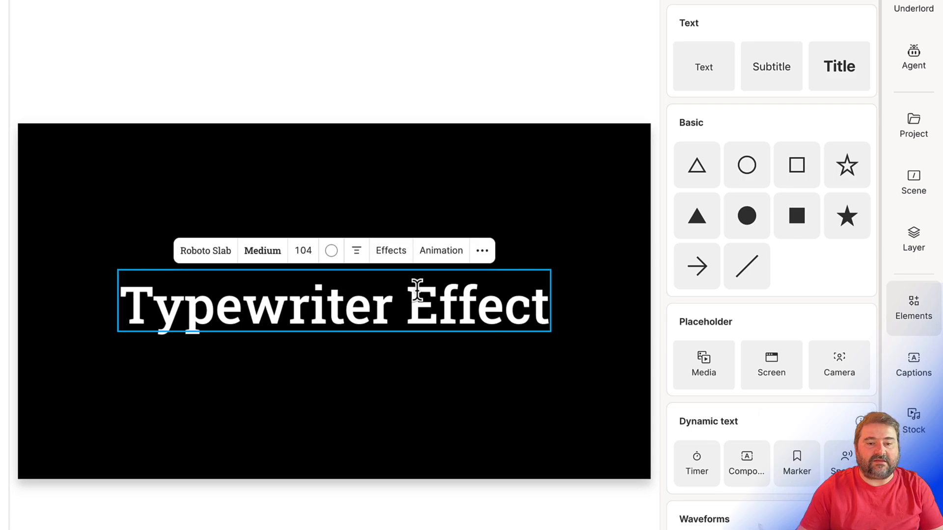
# Add an Appear in-animation to the text with a 5 s duration, animated by Character
pyautogui.click(443, 255)
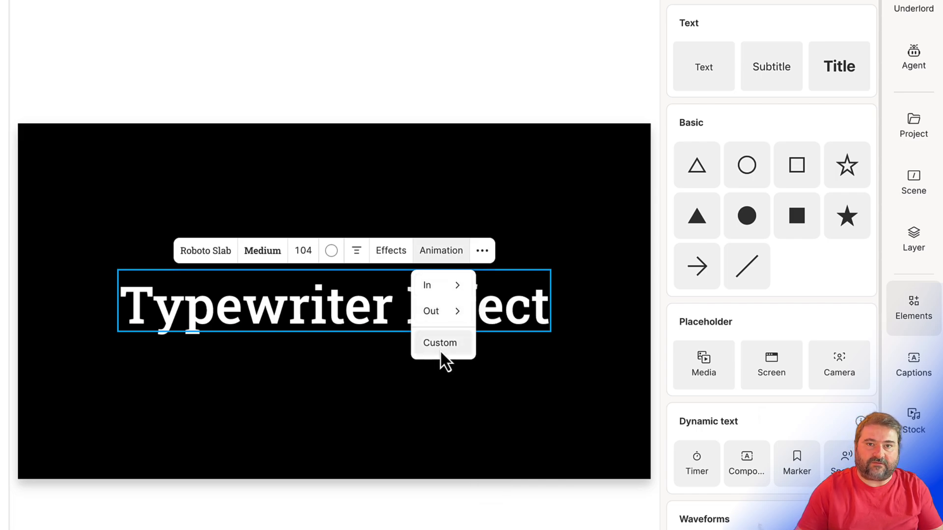
pyautogui.moveTo(443, 281)
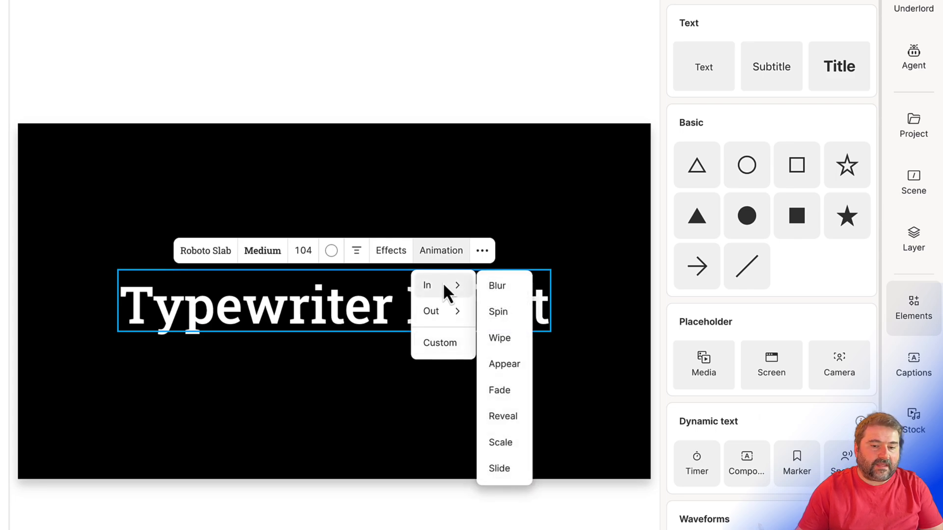
pyautogui.click(502, 365)
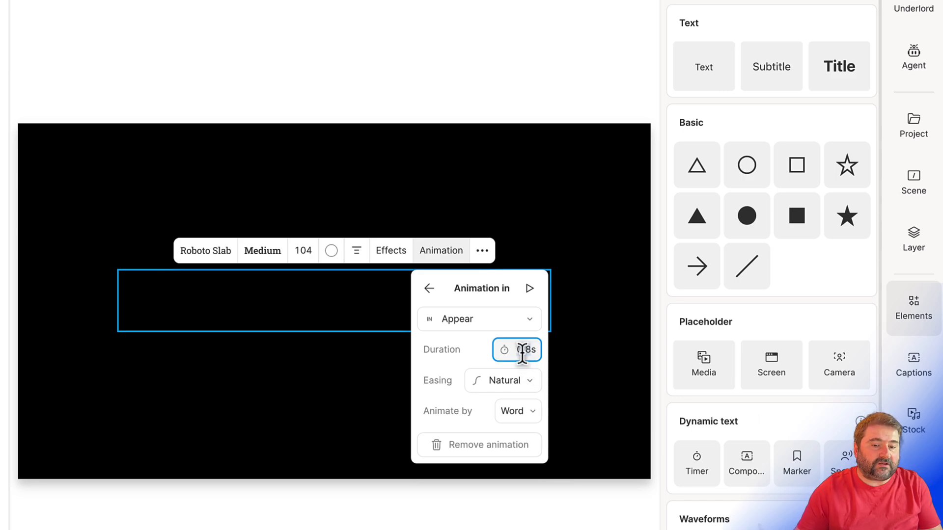
pyautogui.write('5s')
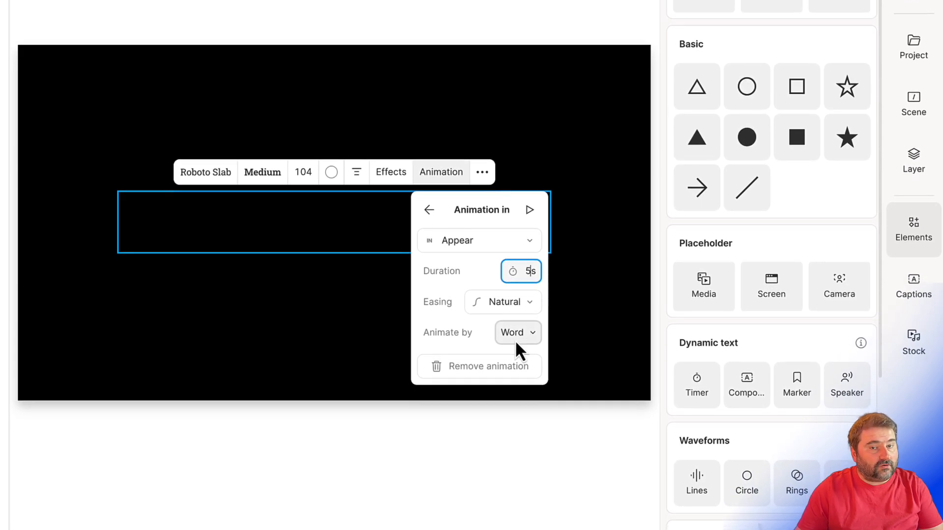
pyautogui.click(516, 342)
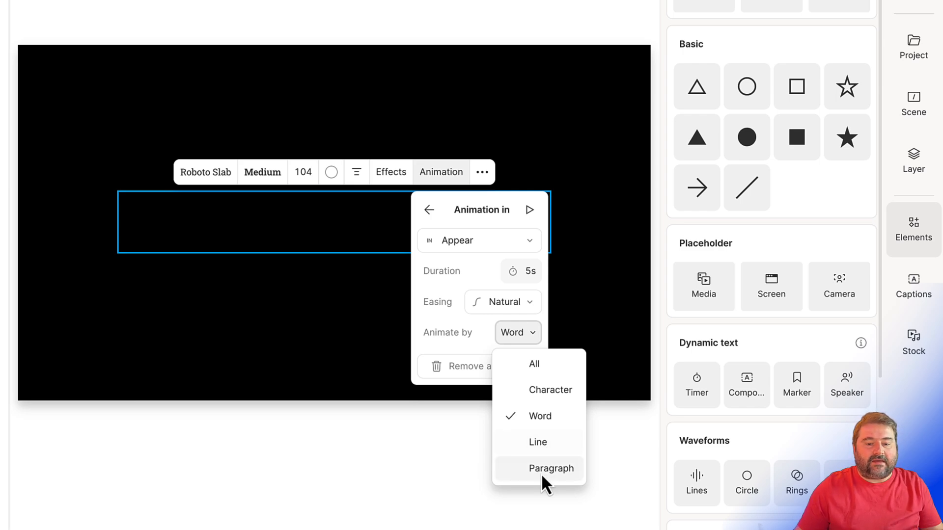
pyautogui.click(549, 393)
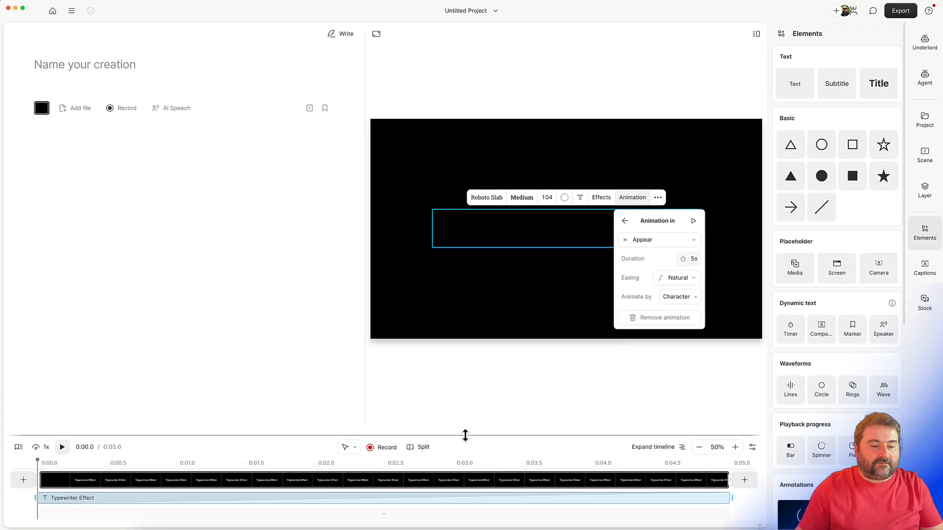
# Enlarge the timeline area and play the composition to preview the text animation
pyautogui.click(468, 435)
pyautogui.moveTo(465, 404); pyautogui.dragTo(464, 375)
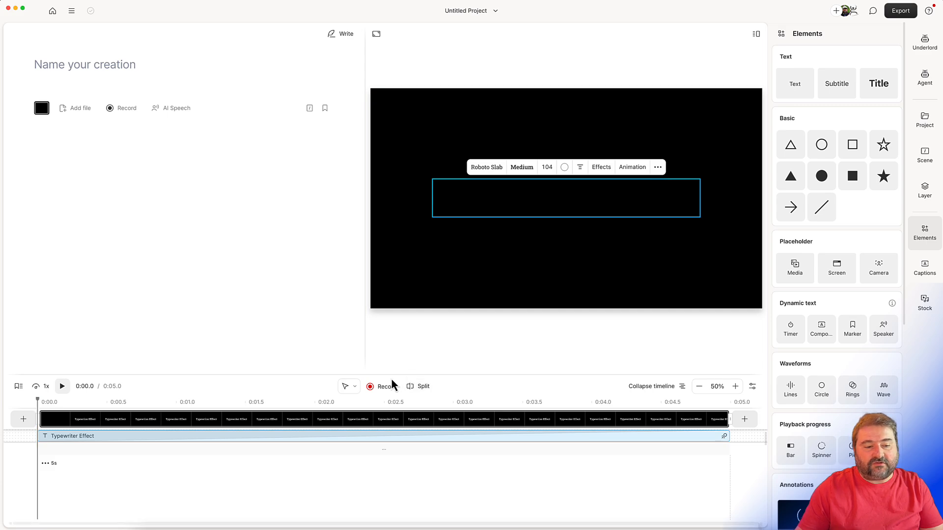
pyautogui.click(436, 350)
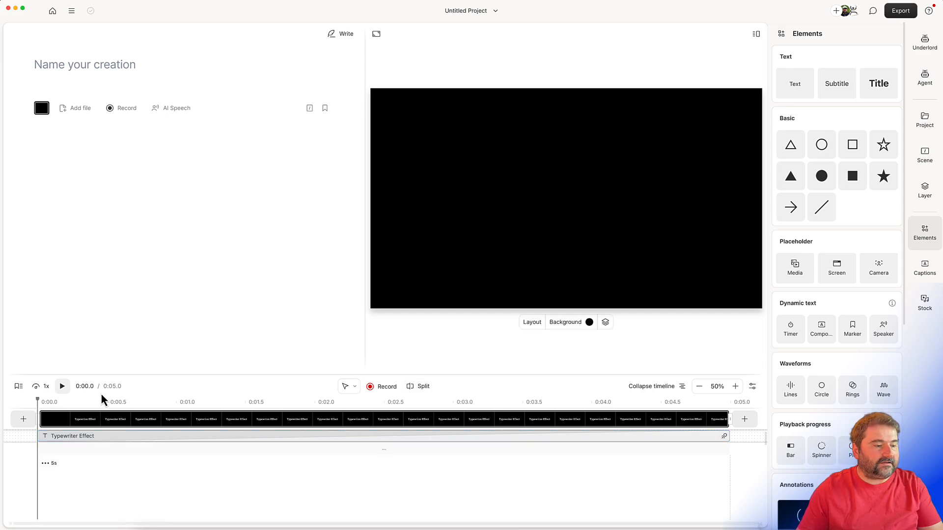
pyautogui.click(62, 386)
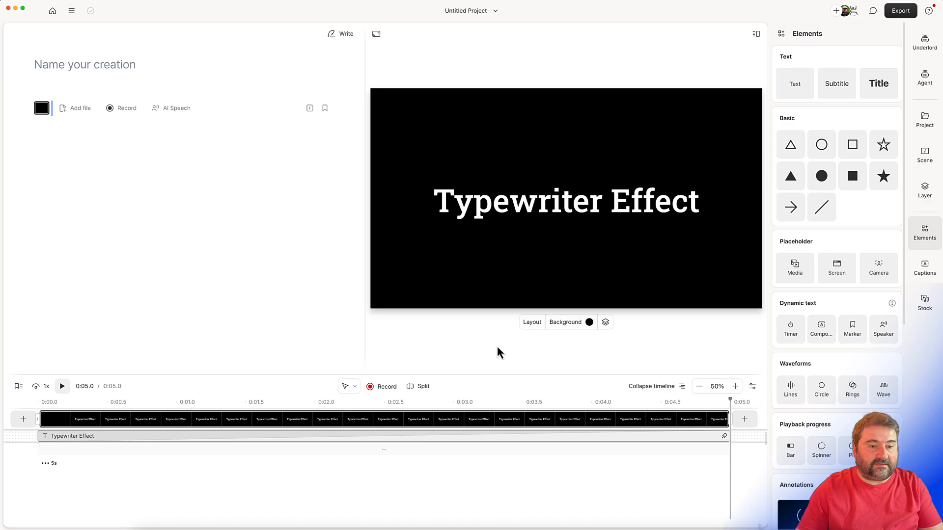
# Set the text's Appear animation duration to 2 s and preview it in the composition
pyautogui.click(454, 438)
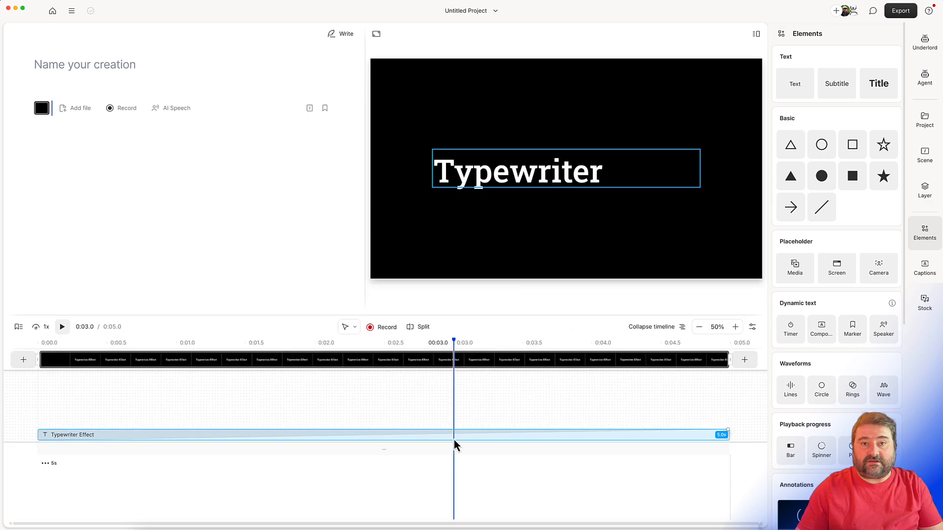
pyautogui.click(523, 183)
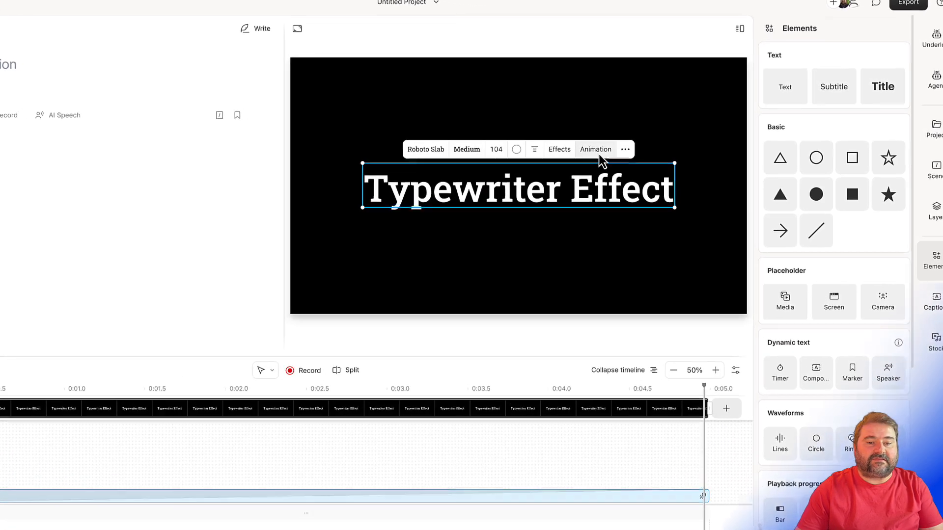
pyautogui.click(596, 149)
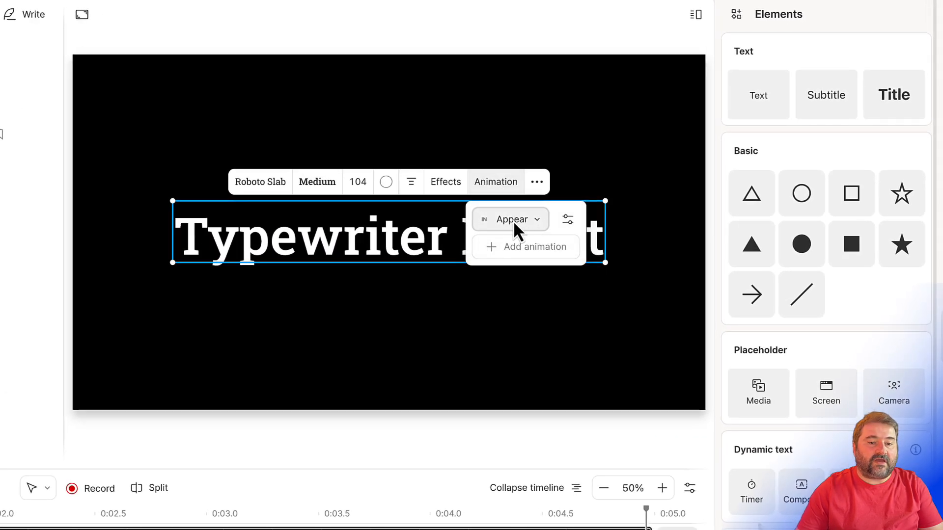
pyautogui.click(568, 222)
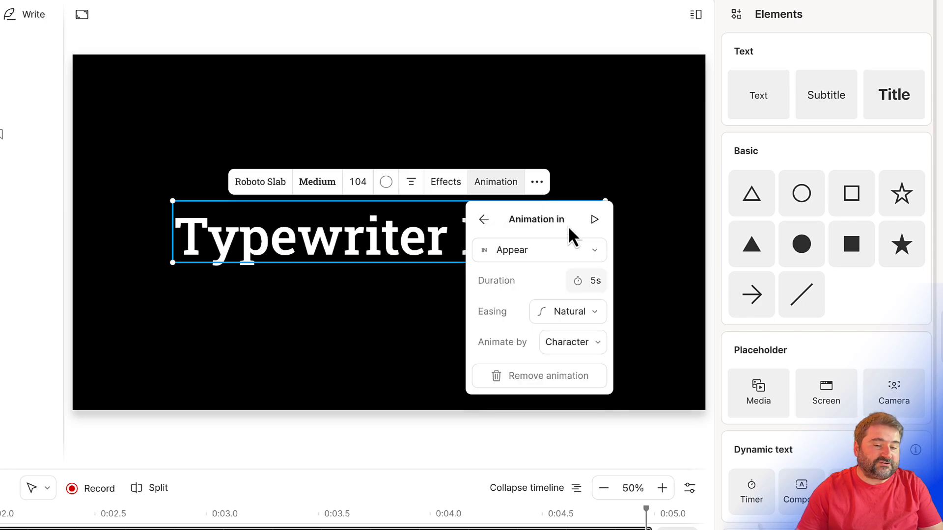
pyautogui.click(593, 284)
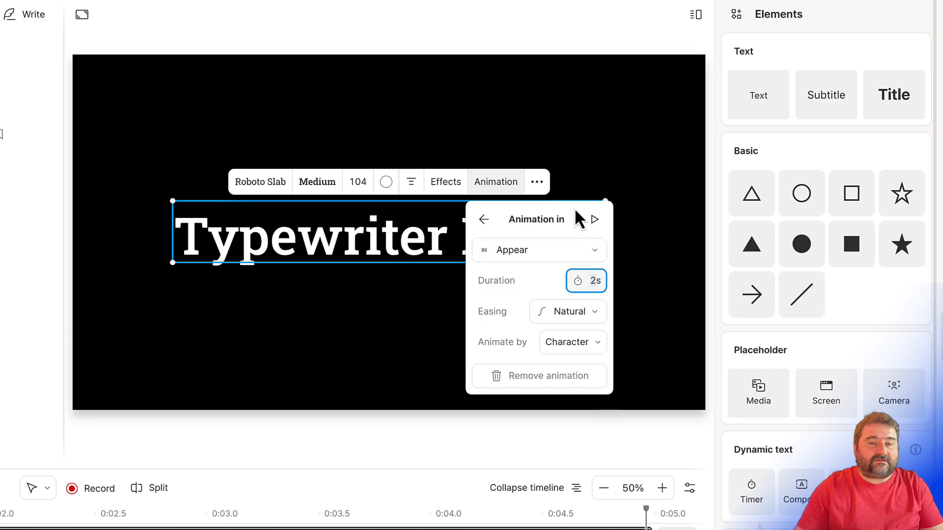
pyautogui.click(595, 219)
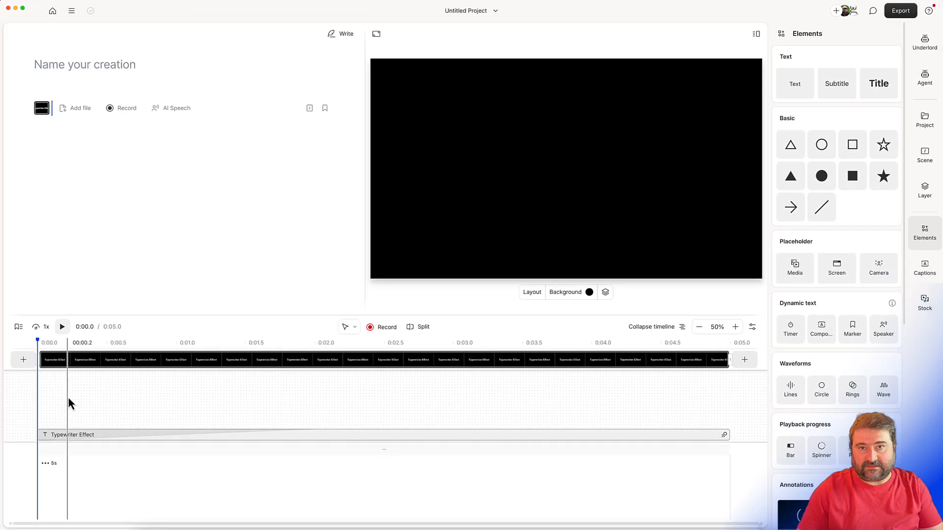
pyautogui.click(64, 327)
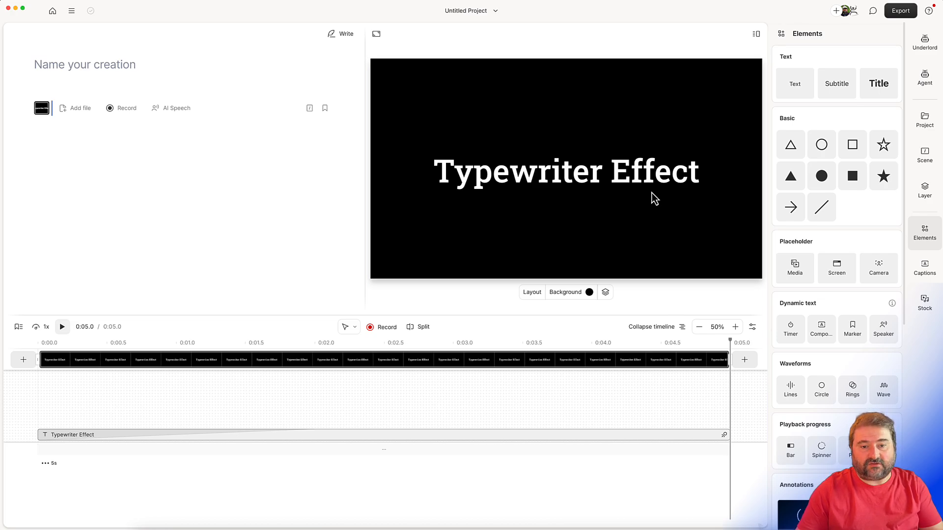
# Add a Fade out-animation to the text with a 2 s duration, animated by Character
pyautogui.click(652, 173)
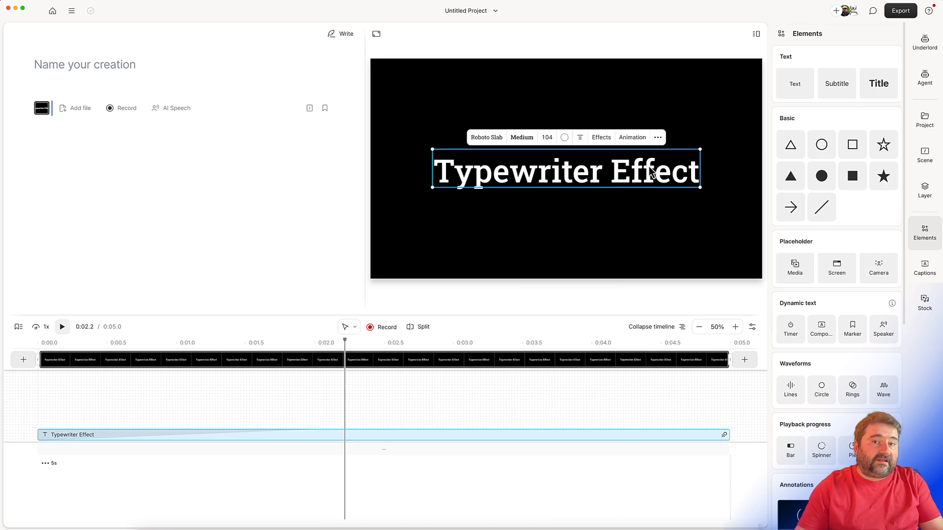
pyautogui.click(634, 137)
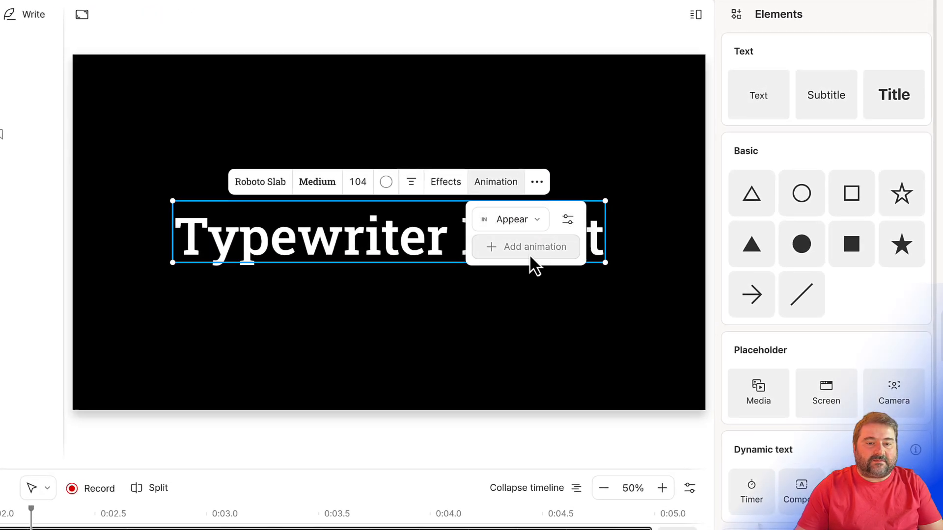
pyautogui.click(535, 255)
pyautogui.moveTo(497, 251)
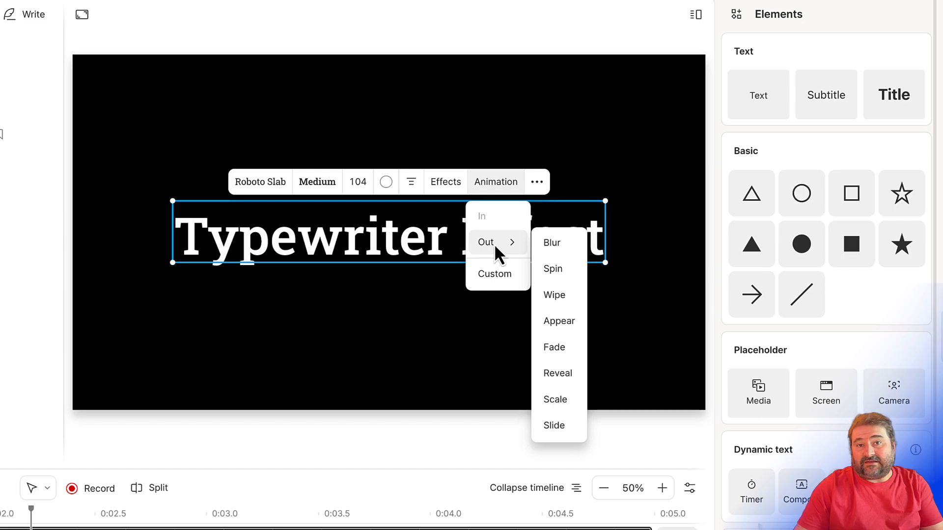
pyautogui.click(559, 348)
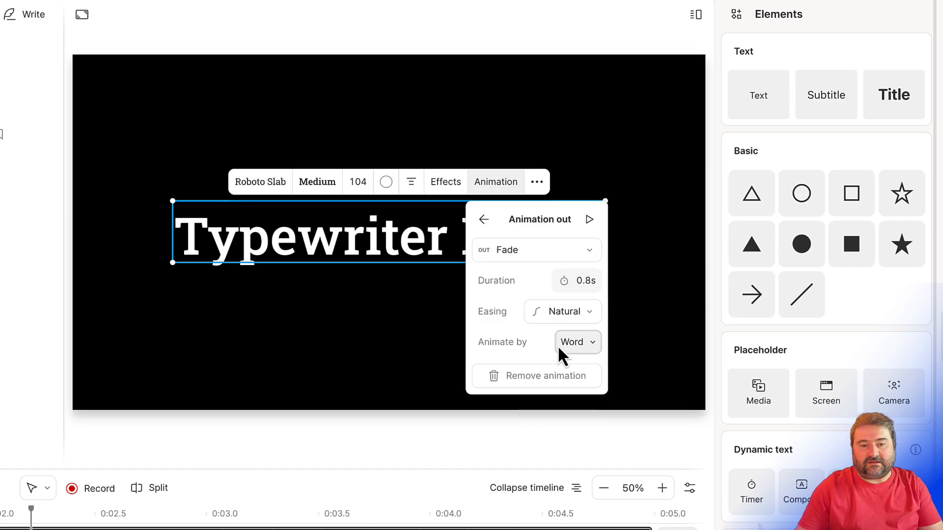
pyautogui.click(584, 283)
pyautogui.write('2s')
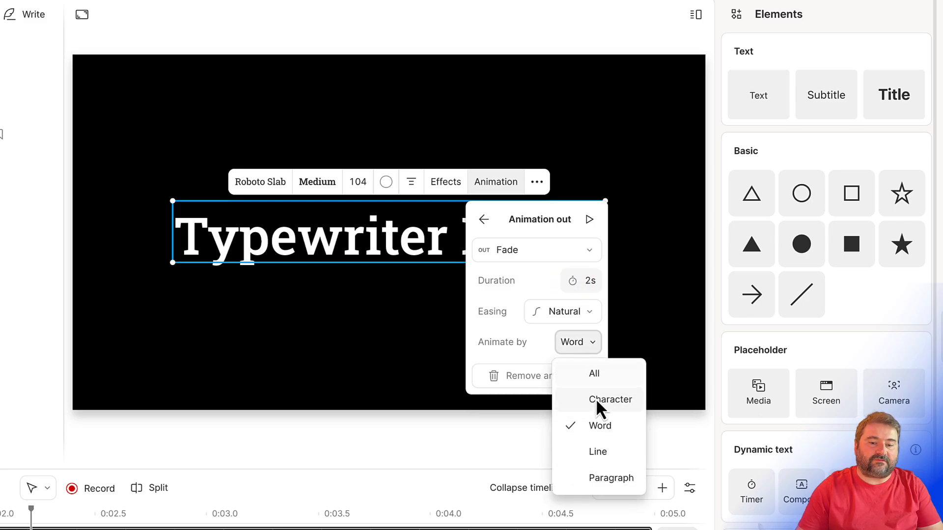
pyautogui.click(601, 401)
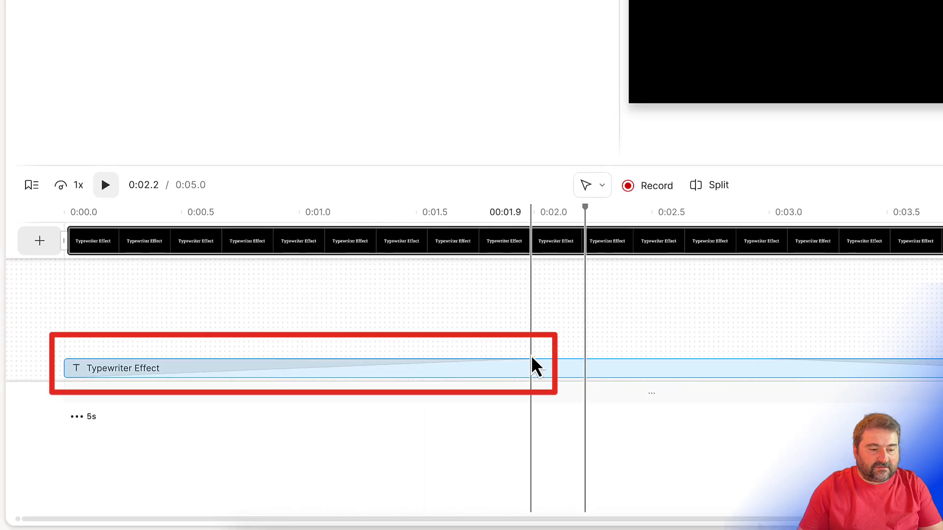
# Adjust the in-animation's length directly on the timeline clip to about 2.5 s and play the composition from the start
pyautogui.click(772, 360)
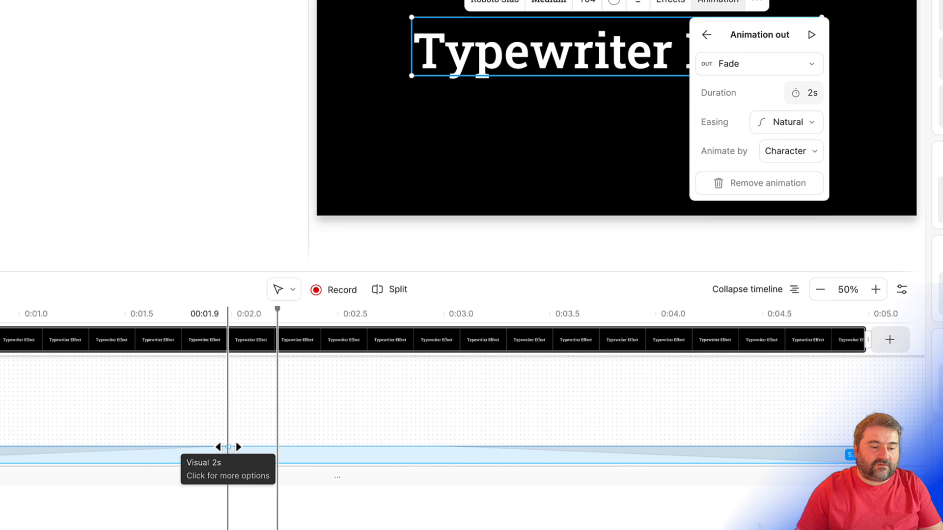
pyautogui.moveTo(229, 447); pyautogui.dragTo(93, 447)
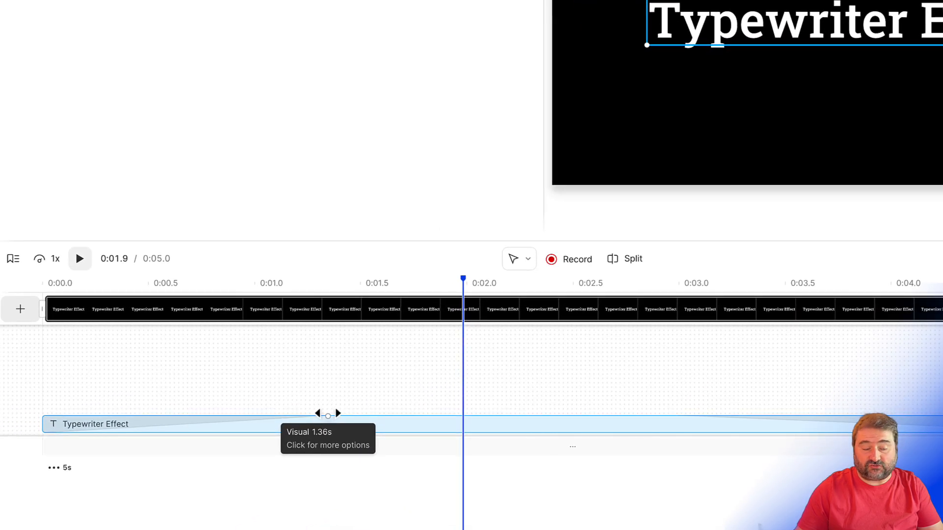
pyautogui.moveTo(328, 414); pyautogui.dragTo(575, 416)
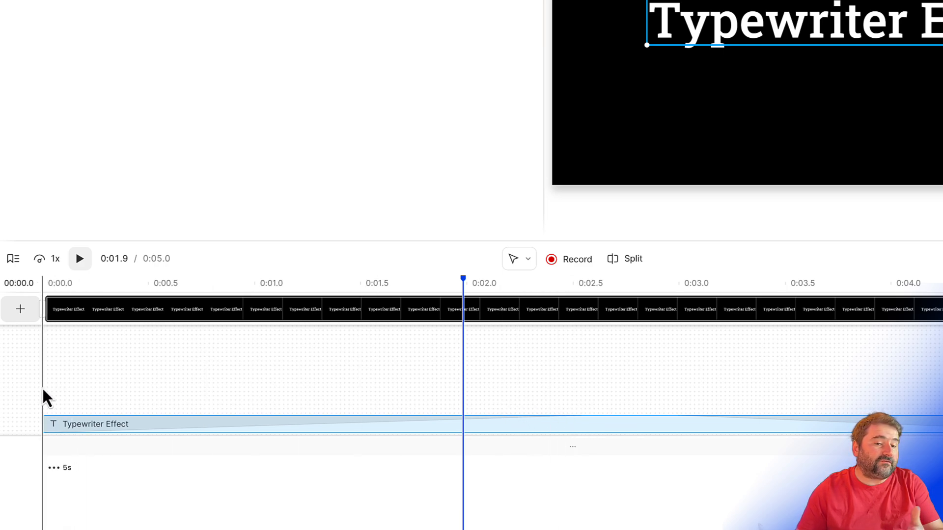
pyautogui.click(42, 387)
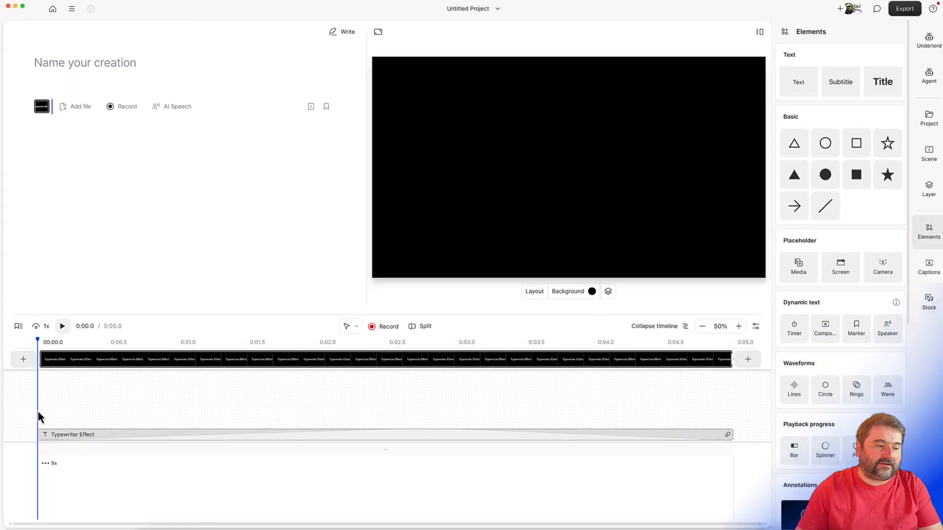
pyautogui.press('space')
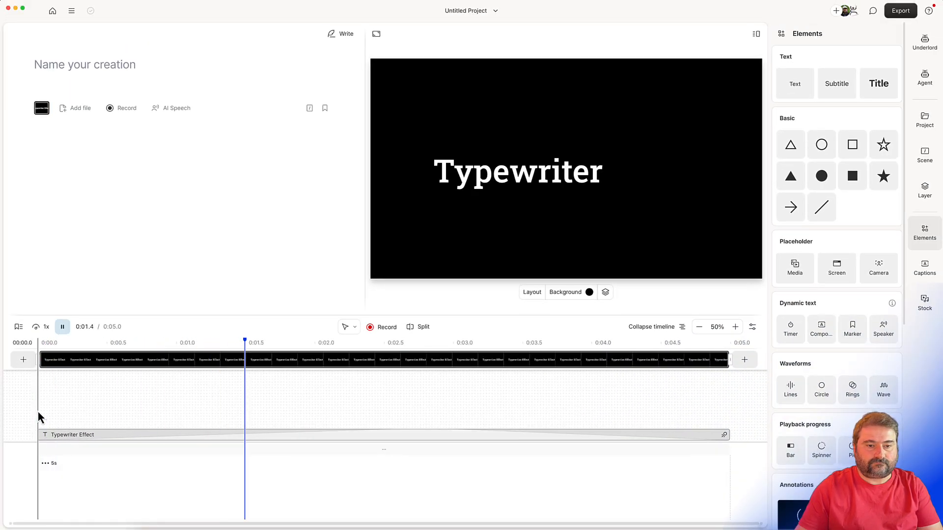